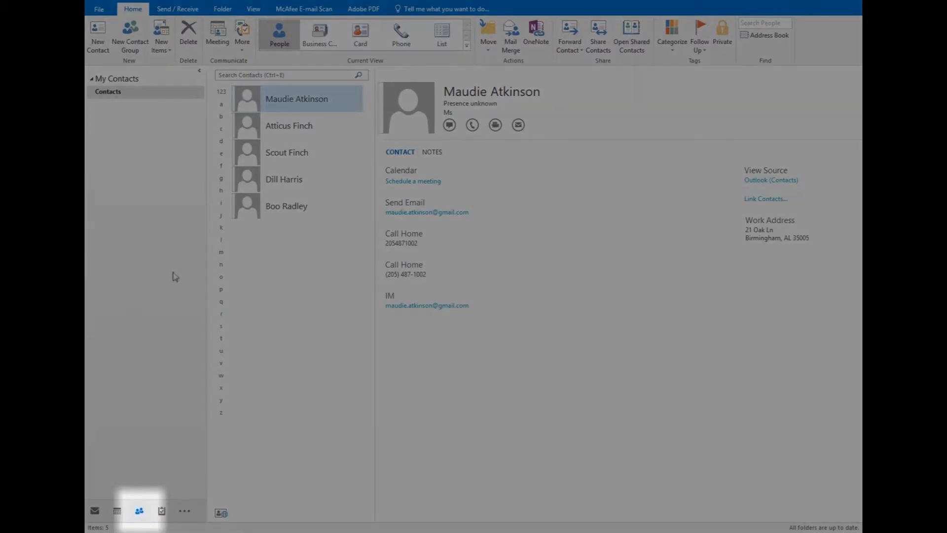
- Open the contacts and switch them to the List view
left_click(444, 45)
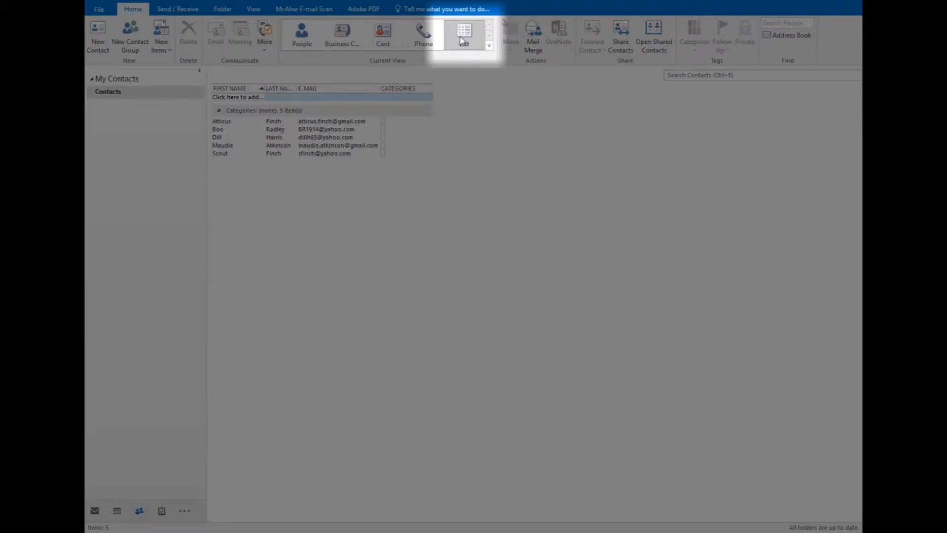
left_click(254, 10)
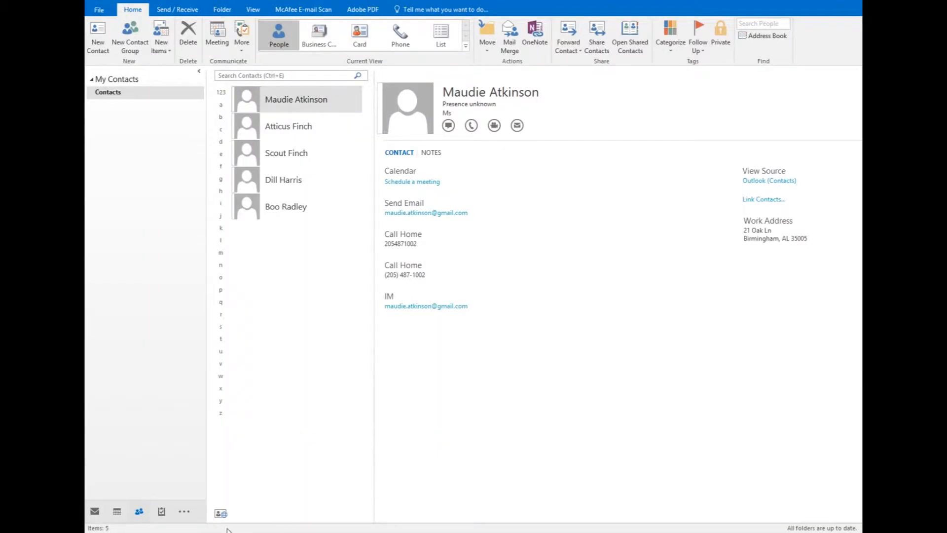
left_click(140, 513)
left_click(438, 41)
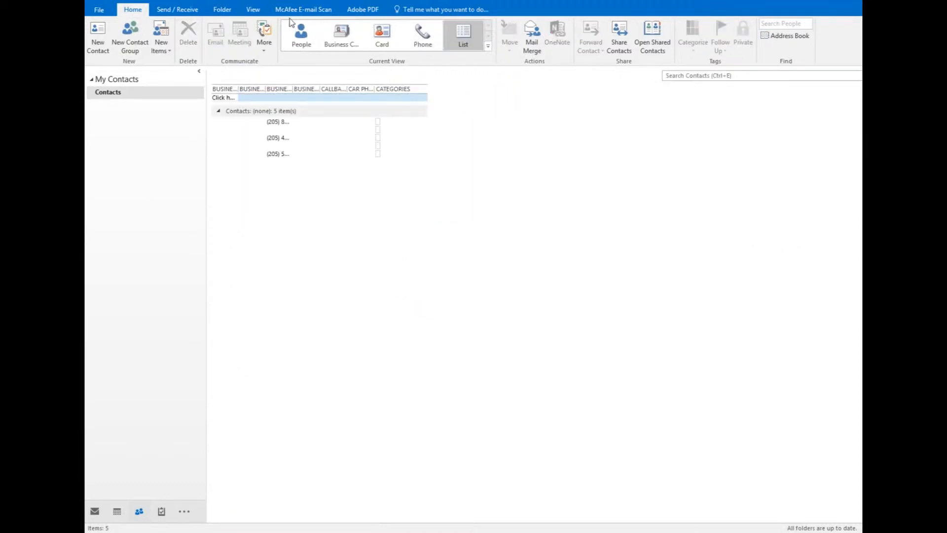
- Remove all displayed columns, from Business Fax through Categories, in the list's view settings
left_click(249, 10)
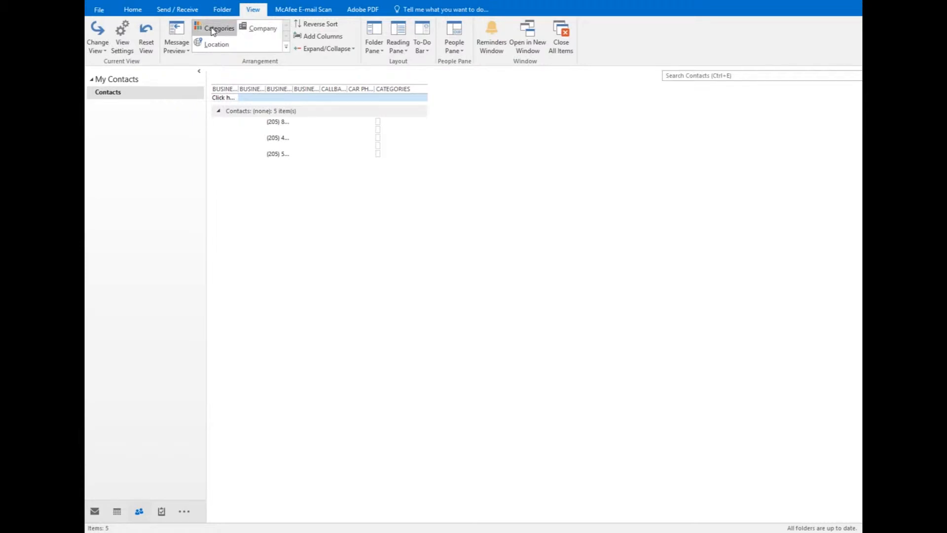
left_click(124, 46)
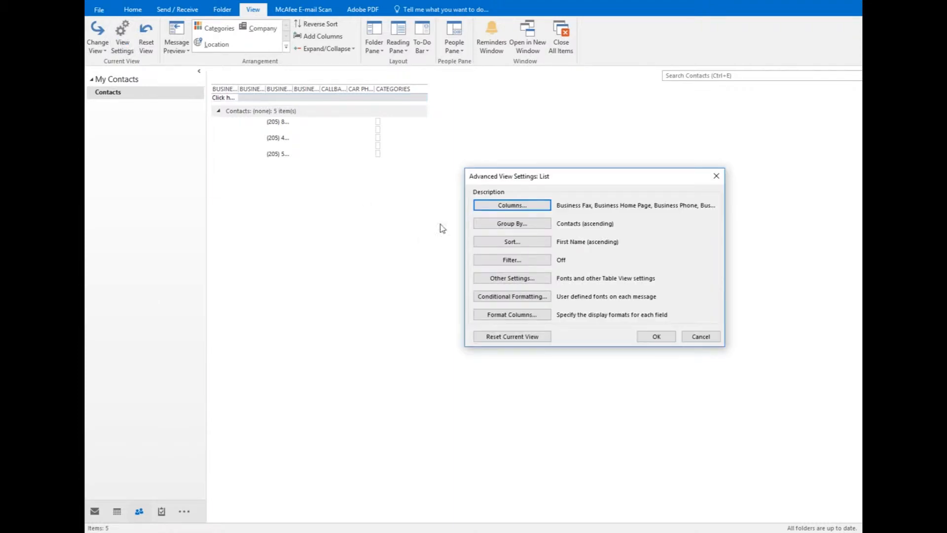
left_click(494, 207)
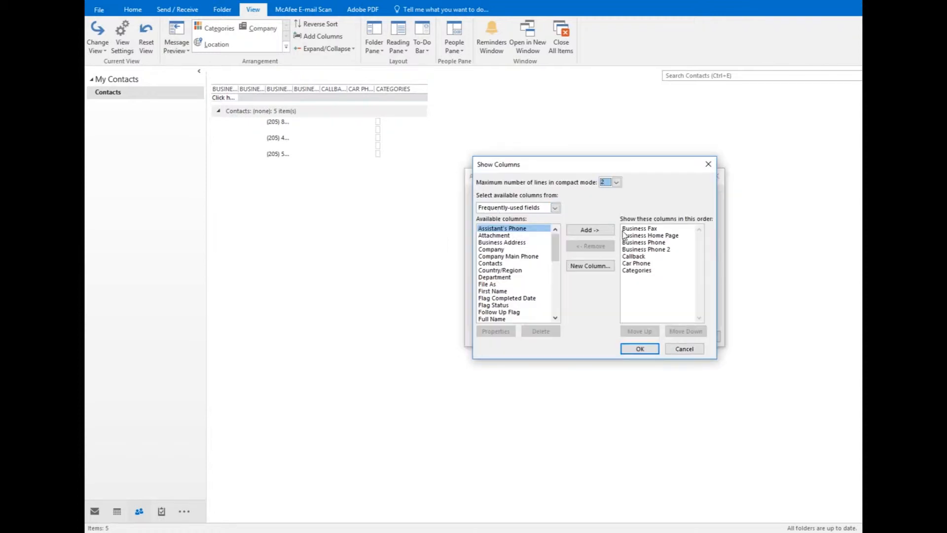
left_click(655, 228)
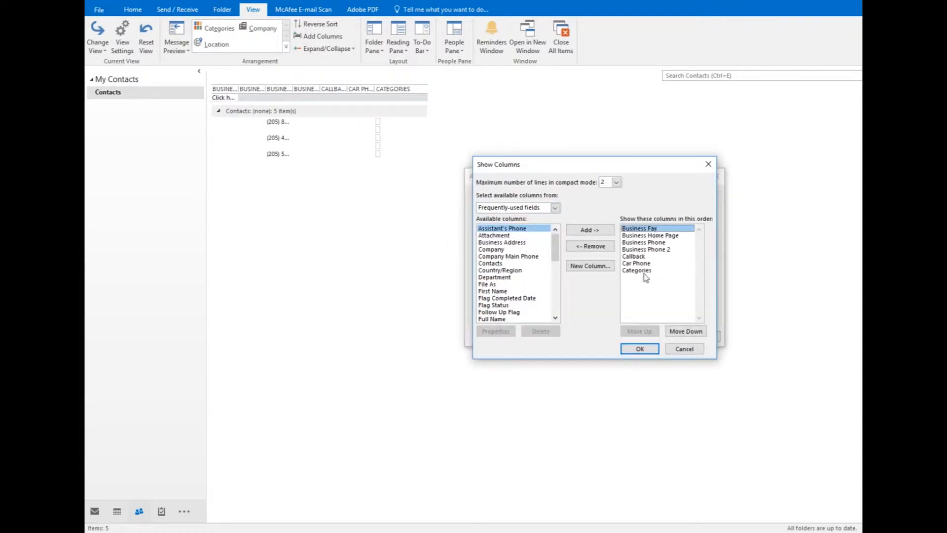
left_click(637, 270, "shift")
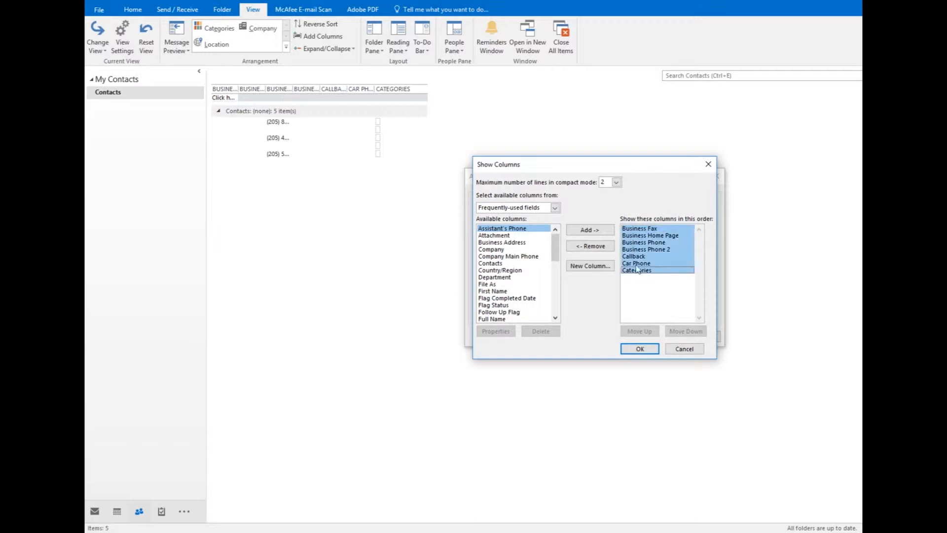
left_click(610, 248)
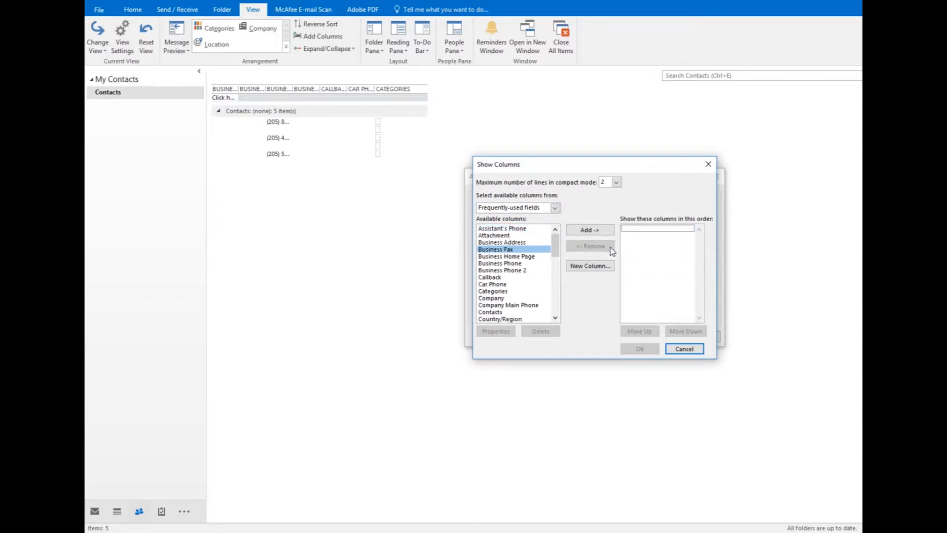
- Choose columns from All Contact fields and add First Name and Last Name to the view
left_click(555, 207)
left_click_drag(556, 221, 558, 238)
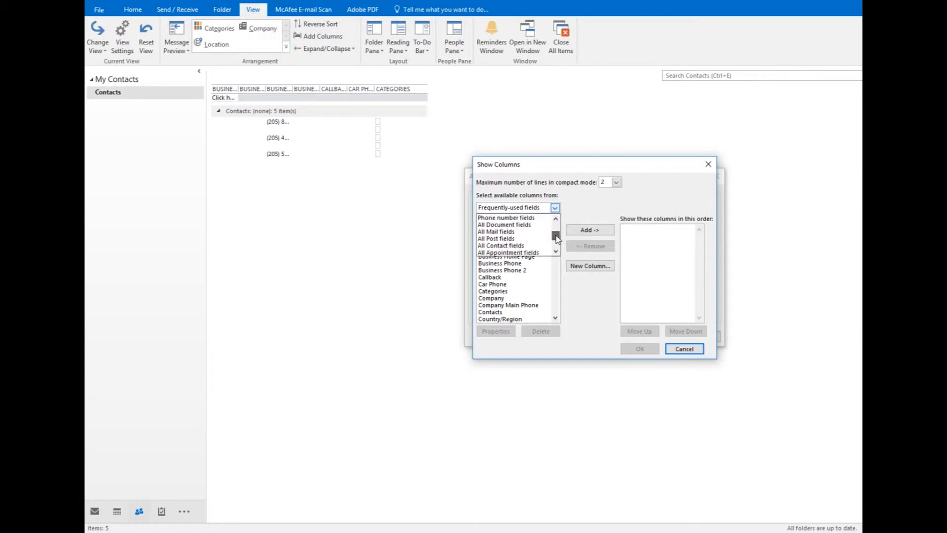
left_click(519, 249)
left_click_drag(555, 240, 555, 261)
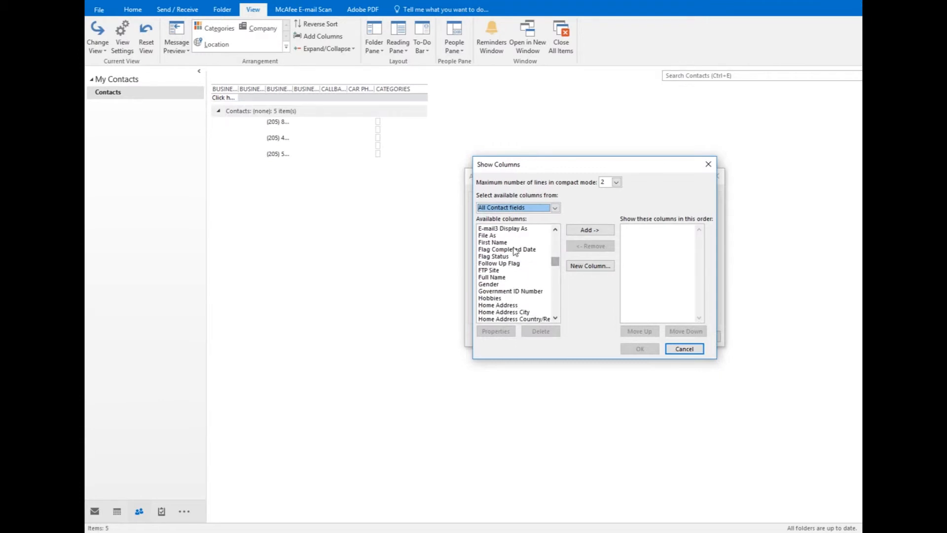
left_click(493, 242)
left_click(575, 232)
left_click_drag(555, 261, 554, 279)
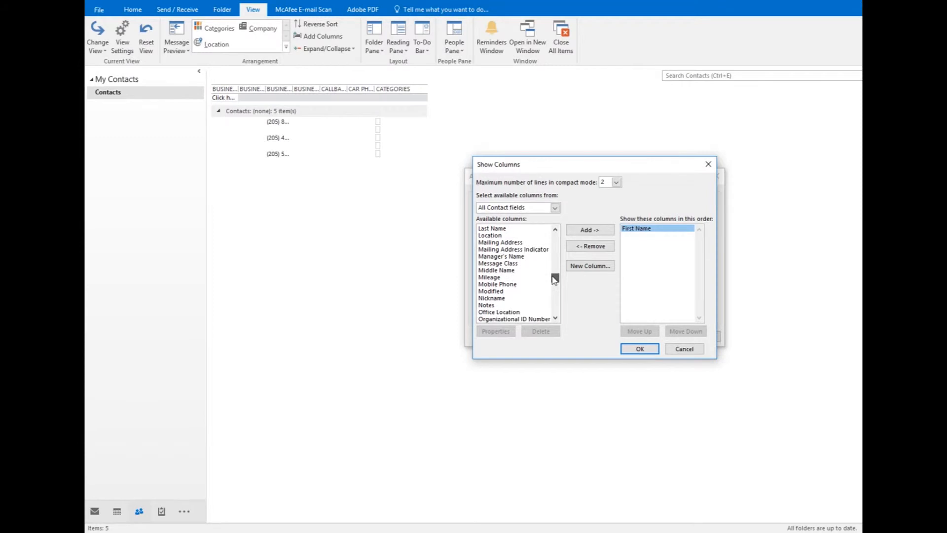
left_click(493, 228)
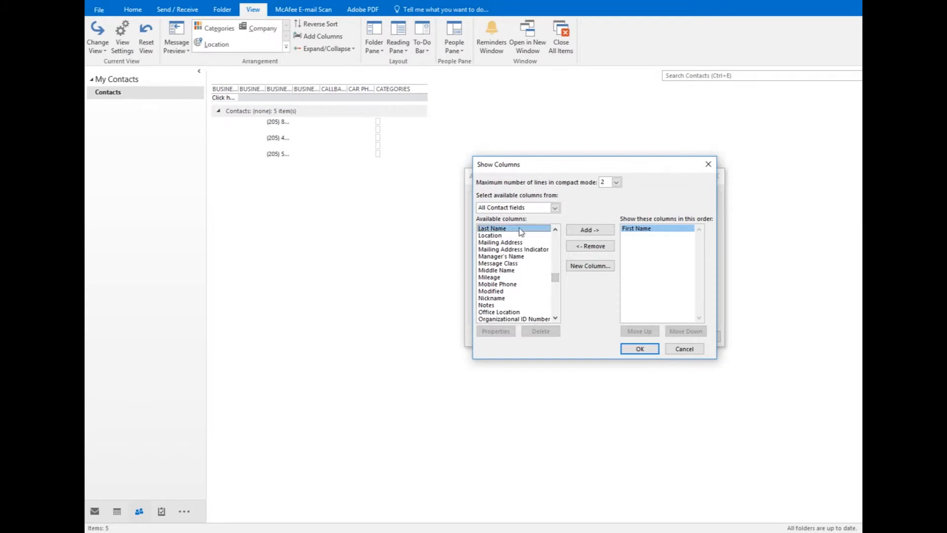
left_click(590, 230)
- Add the E-mail and Categories columns after Last Name and accept the column selection
left_click_drag(555, 277, 554, 257)
left_click(489, 257)
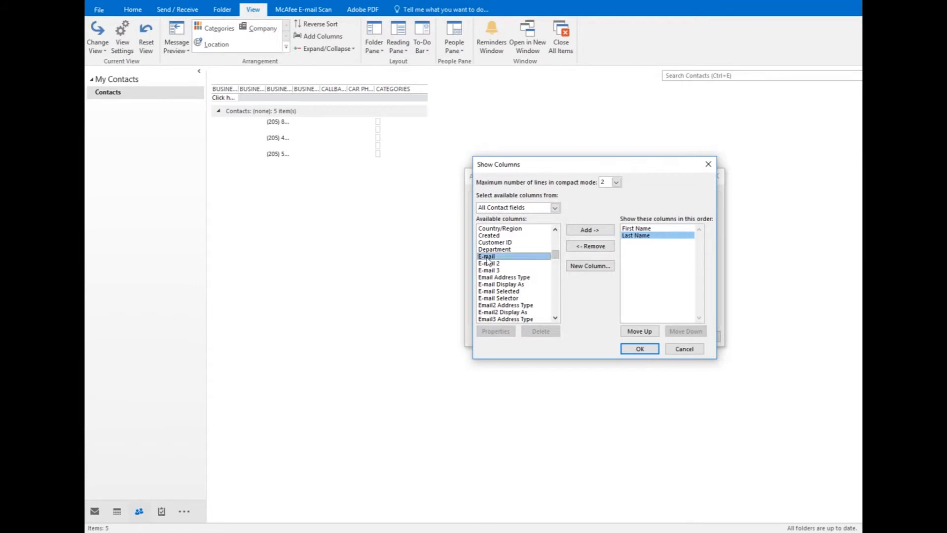
left_click(589, 230)
mouse_move(556, 254)
left_mouse_down()
mouse_move(576, 223)
mouse_move(564, 225)
mouse_move(556, 248)
left_mouse_up()
left_click(494, 263)
left_click(587, 231)
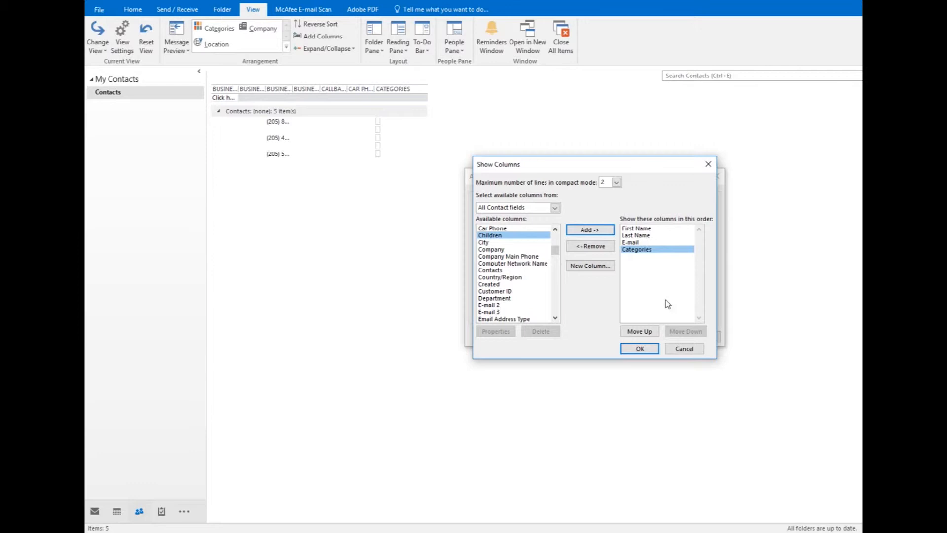
left_click(640, 349)
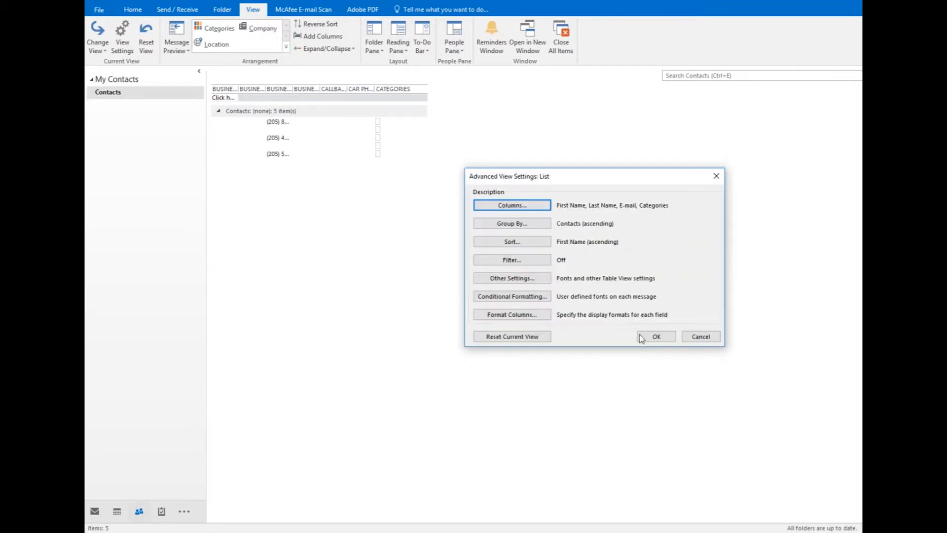
- Group the list by Categories in ascending order and apply the view settings
left_click(539, 226)
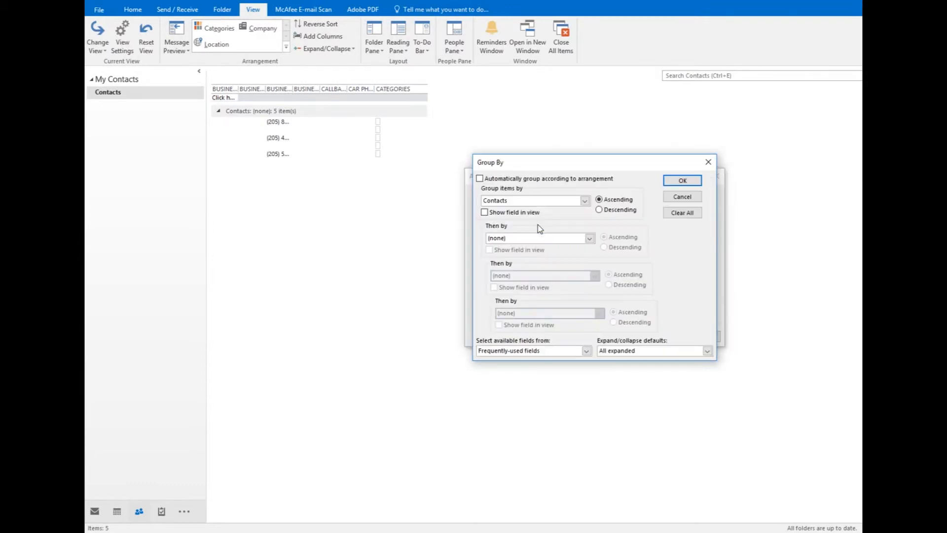
left_click(584, 200)
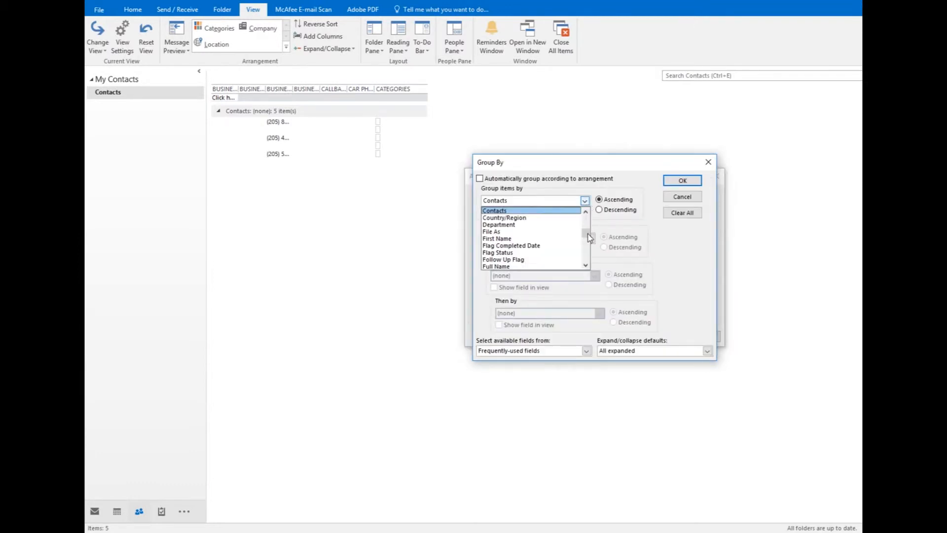
scroll(588, 234, "up", 2)
left_click(554, 229)
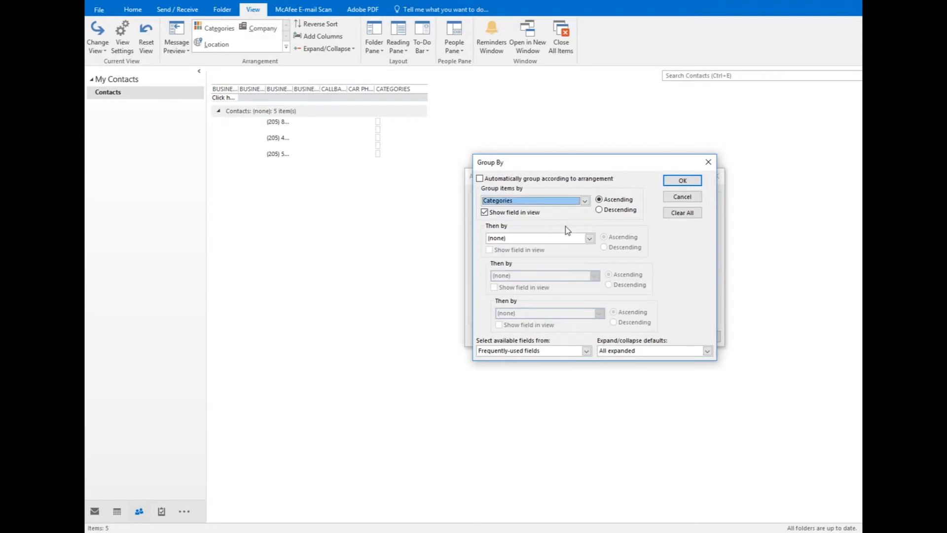
left_click(681, 181)
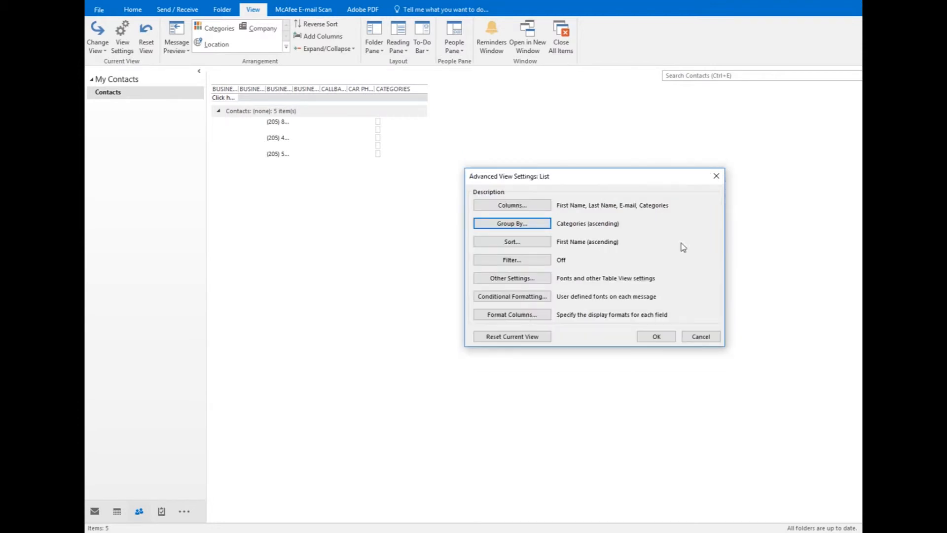
left_click(648, 336)
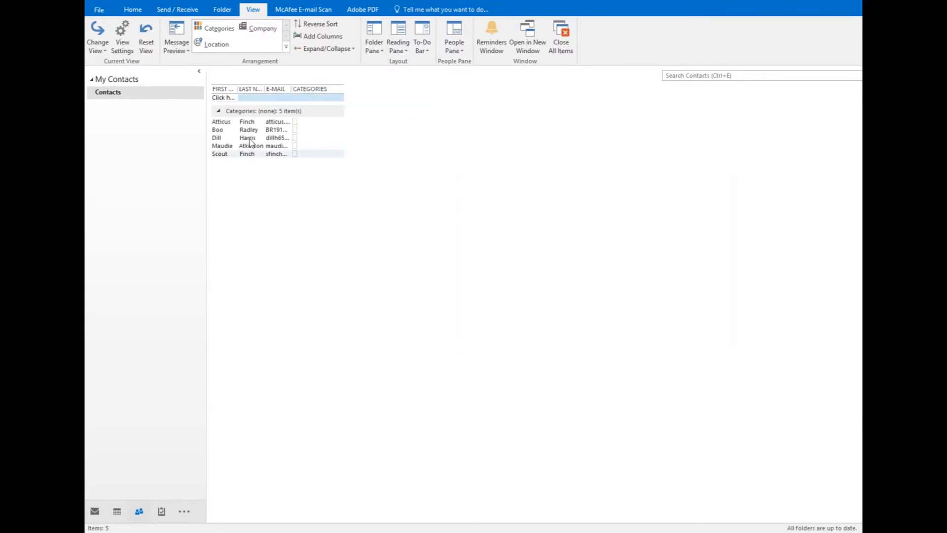
- Fit the First Name, Last Name, E-mail and Categories columns to the width of their contents
double_click(238, 88)
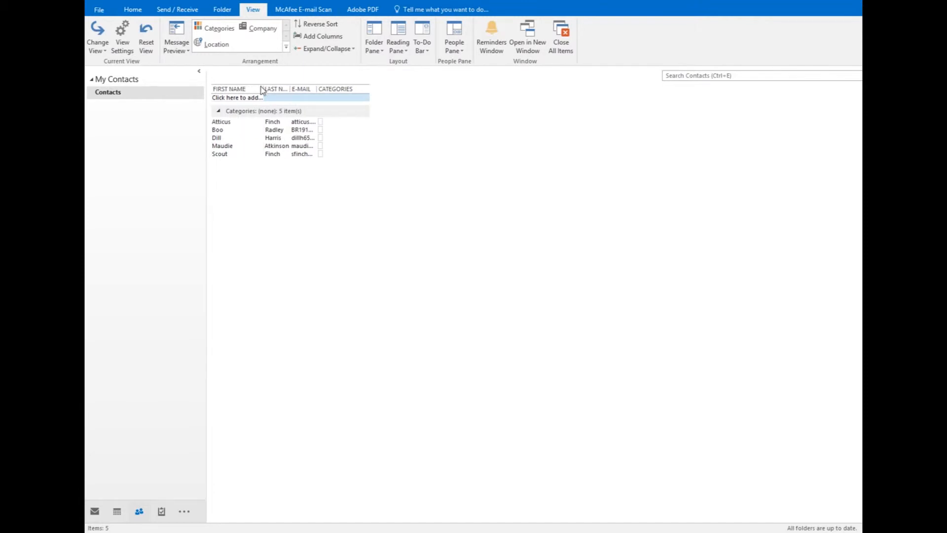
double_click(290, 87)
double_click(322, 87)
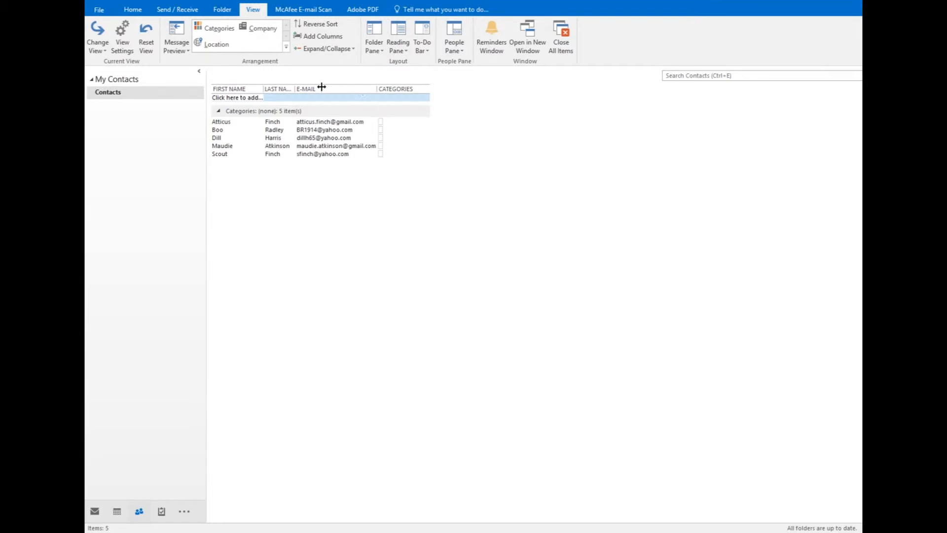
double_click(431, 91)
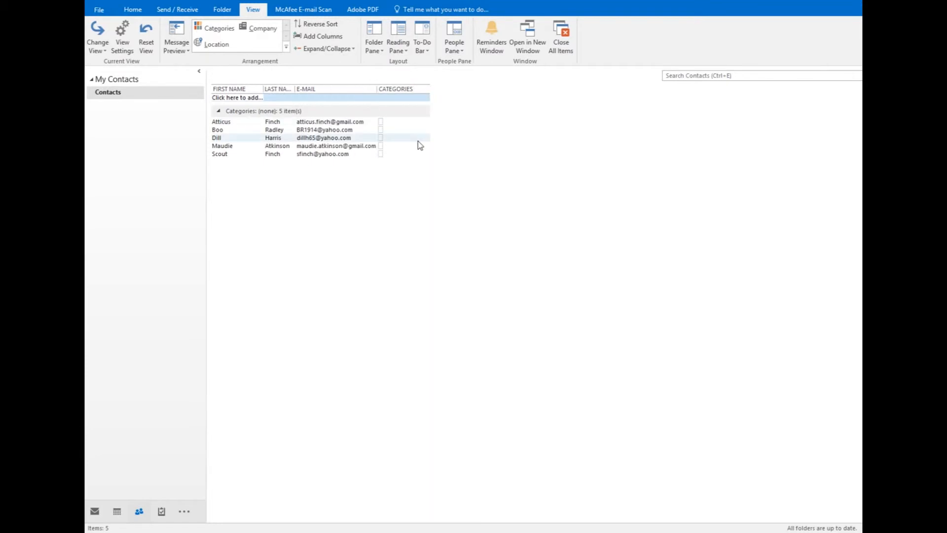
- Open the address book, view the options for adding its first entry to contacts, and close it
left_click(138, 11)
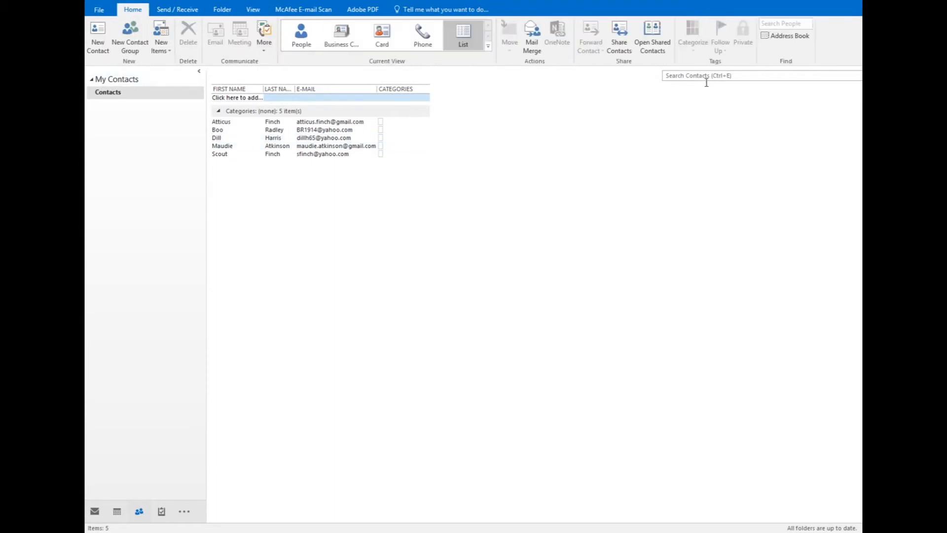
left_click(797, 42)
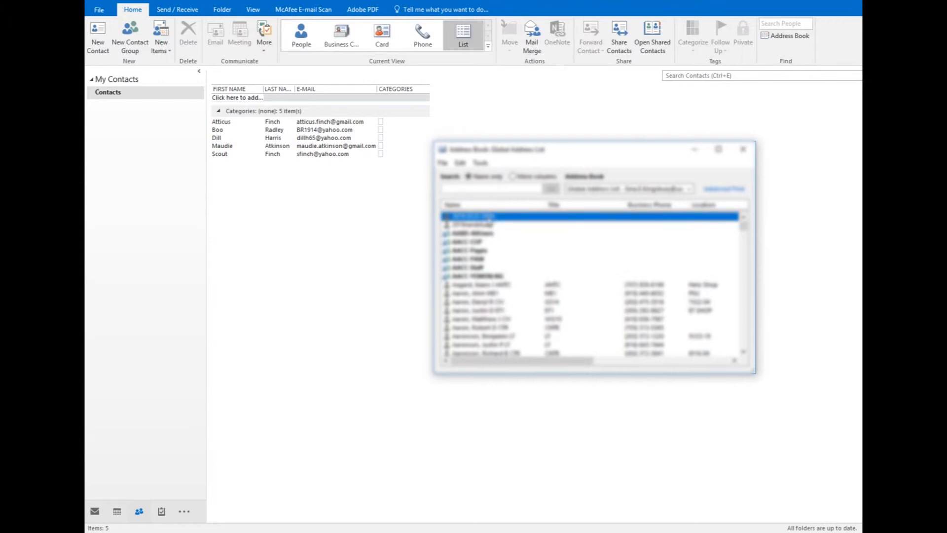
right_click(490, 218)
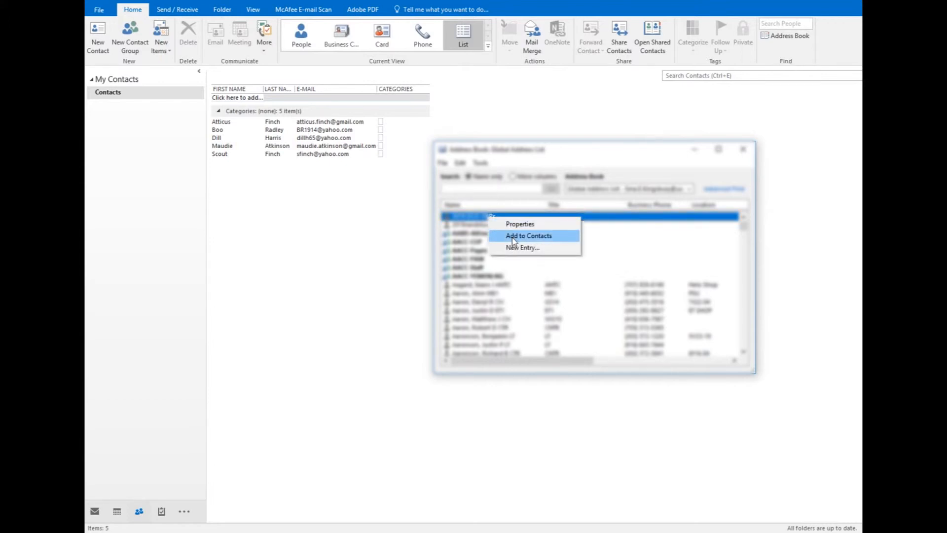
left_click(744, 150)
left_click(745, 151)
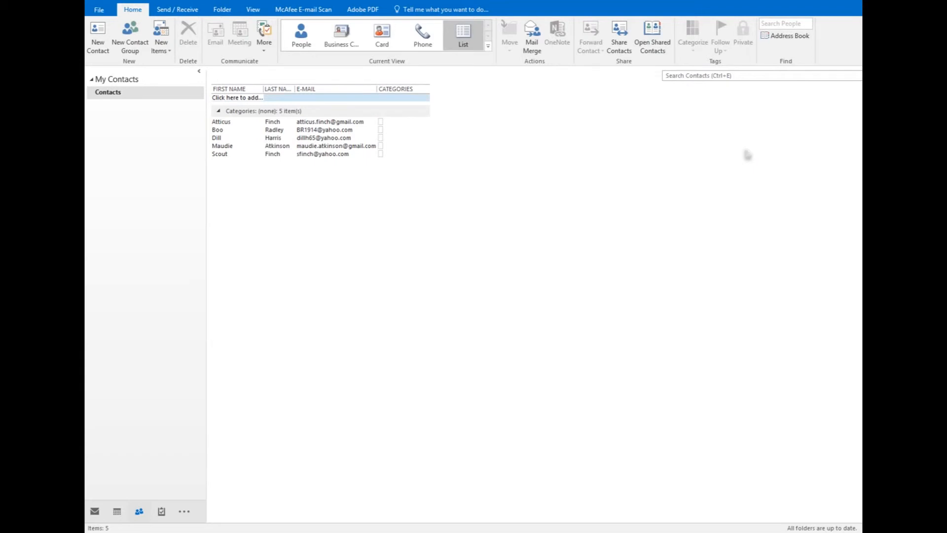
- Create a color category named Yes and assign it to the first contact in the list
left_click(382, 122)
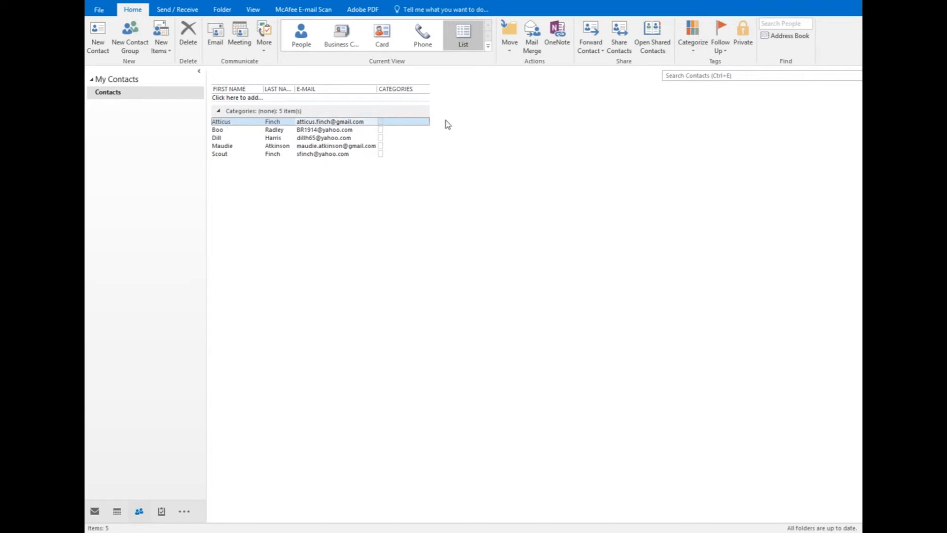
left_click(693, 39)
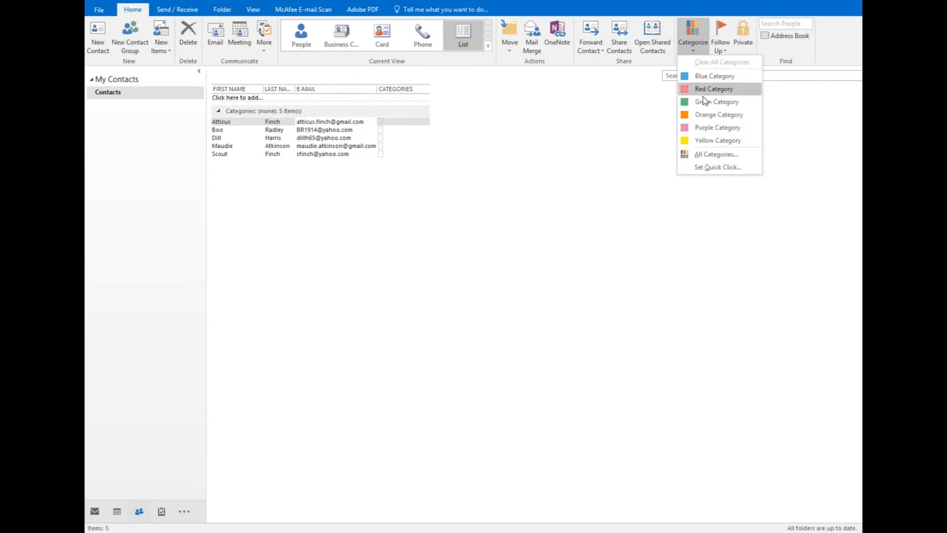
left_click(698, 154)
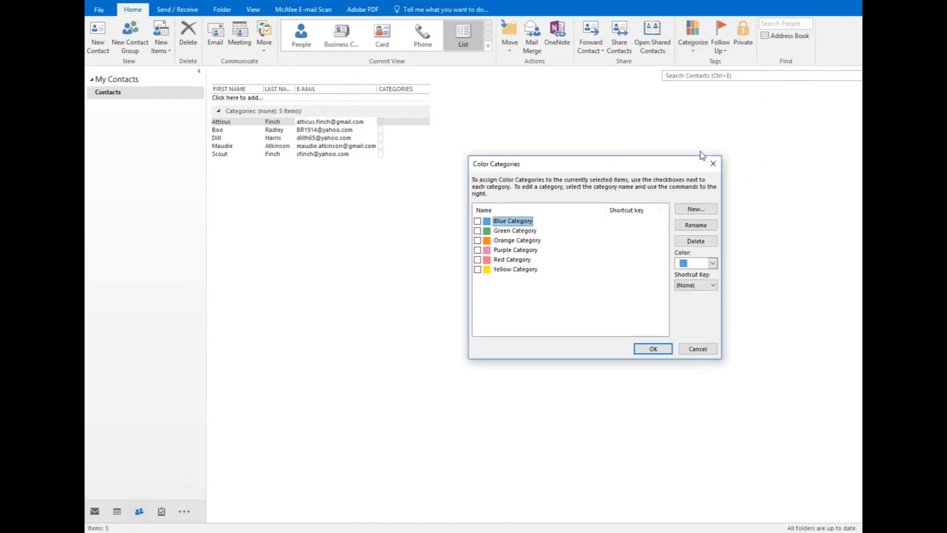
left_click(683, 209)
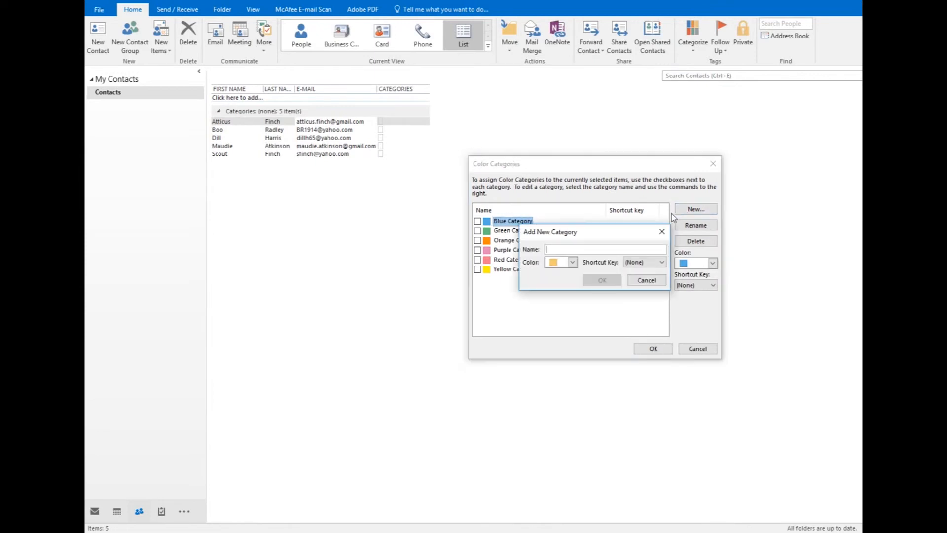
type("Yes")
left_click(602, 280)
left_click(650, 349)
- Create a color category named No and assign it to the first uncategorized contact in the list
left_click(352, 124)
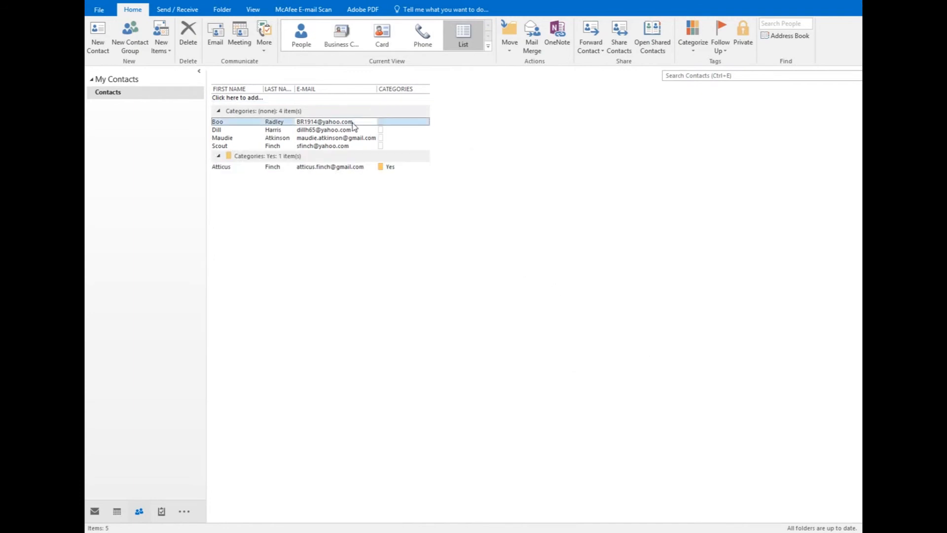
left_click(693, 44)
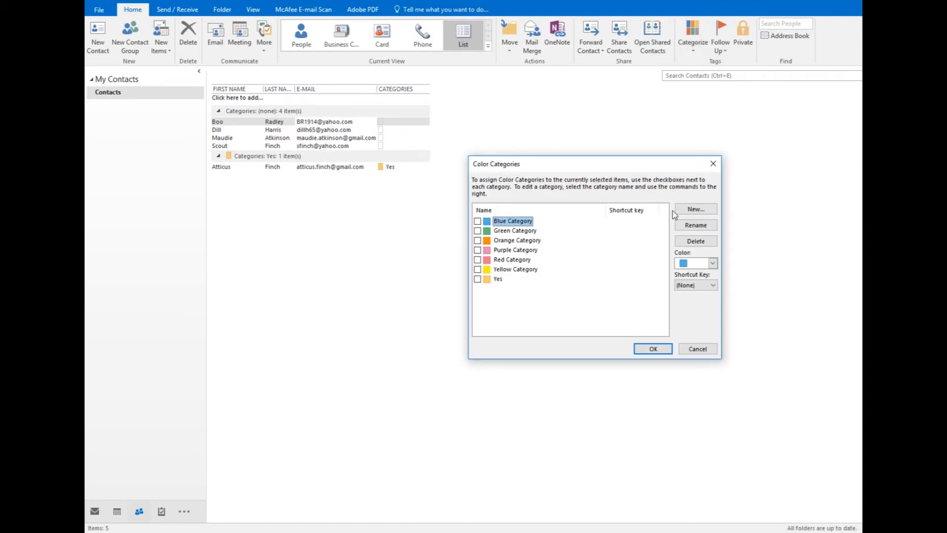
left_click(693, 211)
type("No")
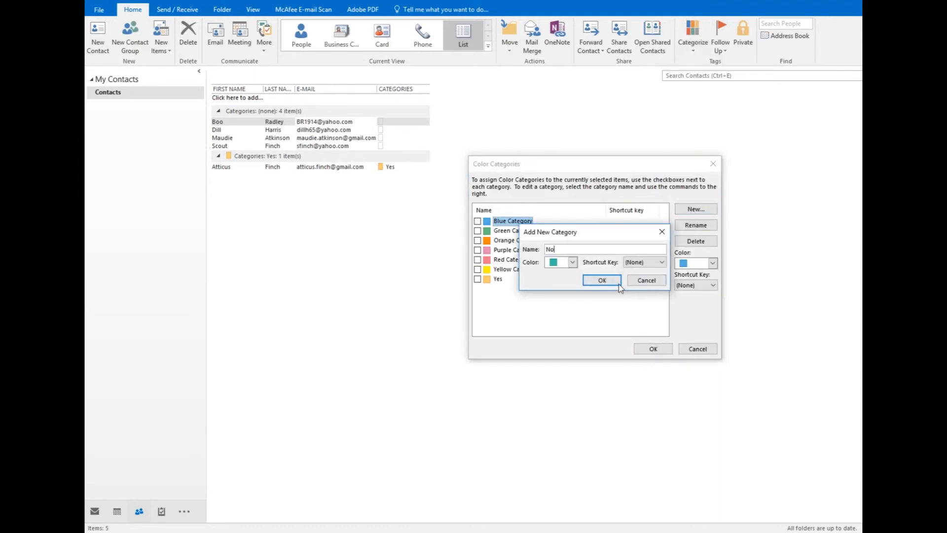
left_click(608, 279)
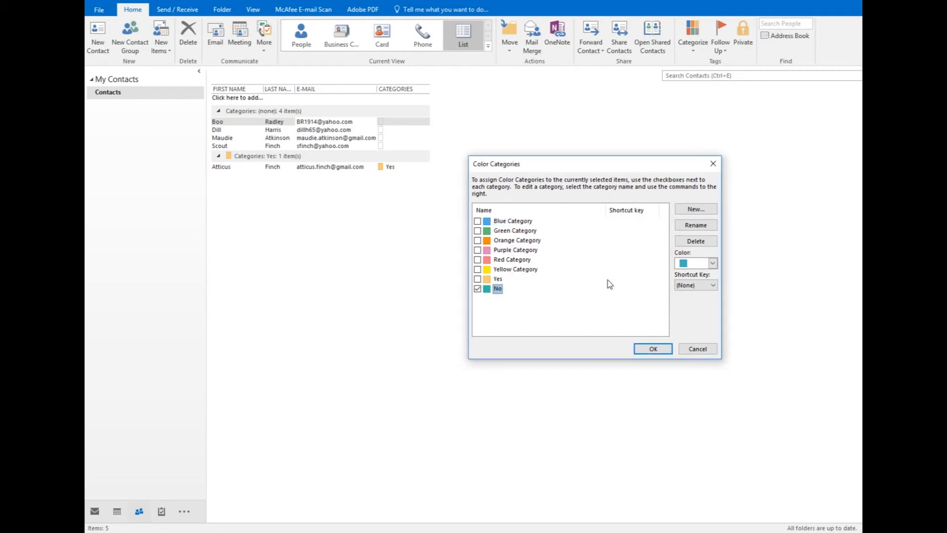
left_click(655, 349)
- Assign the existing No category to the first remaining uncategorized contact and the Yes category to the one after it
left_click(356, 123)
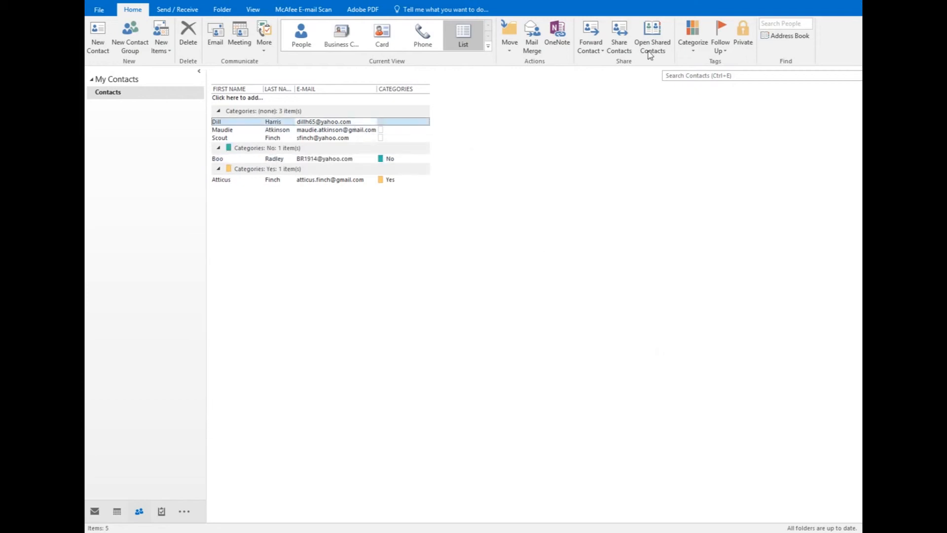
left_click(693, 46)
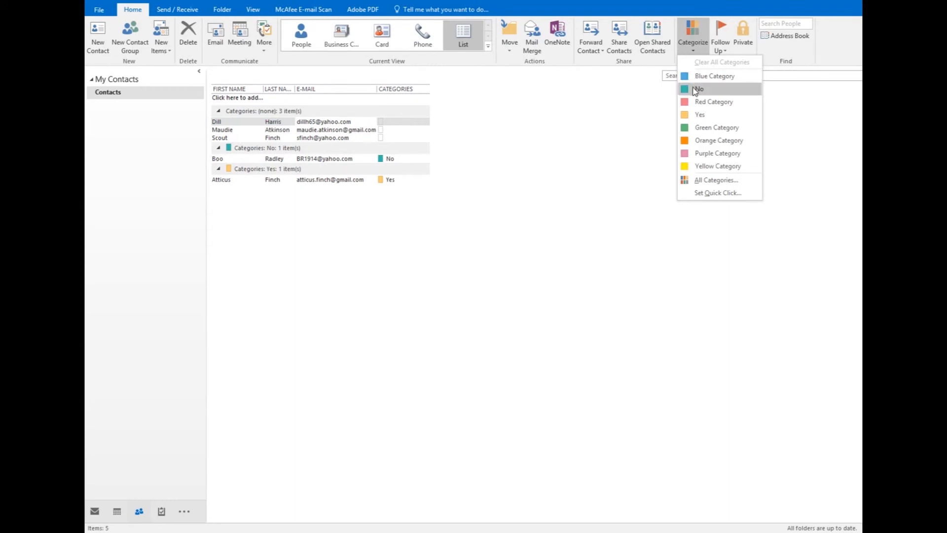
left_click(696, 87)
left_click(357, 121)
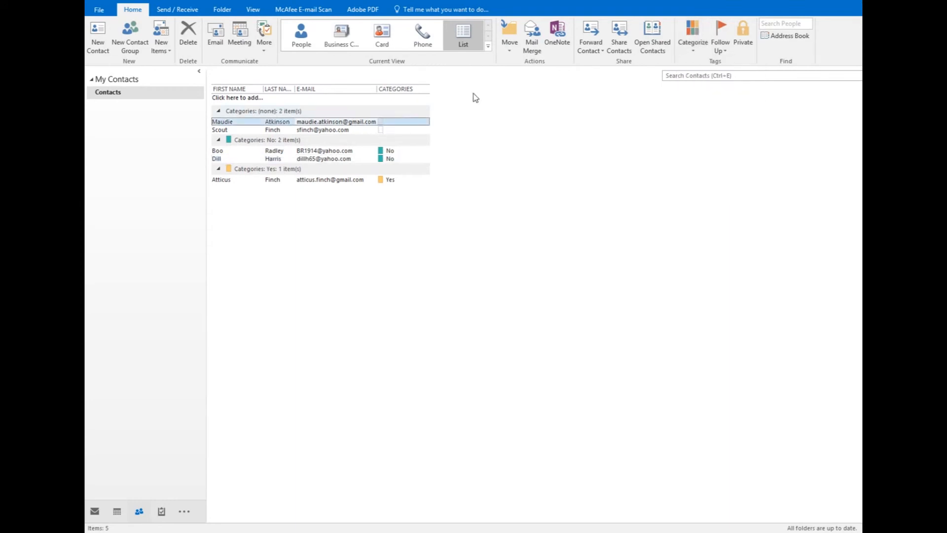
left_click(699, 48)
left_click(700, 113)
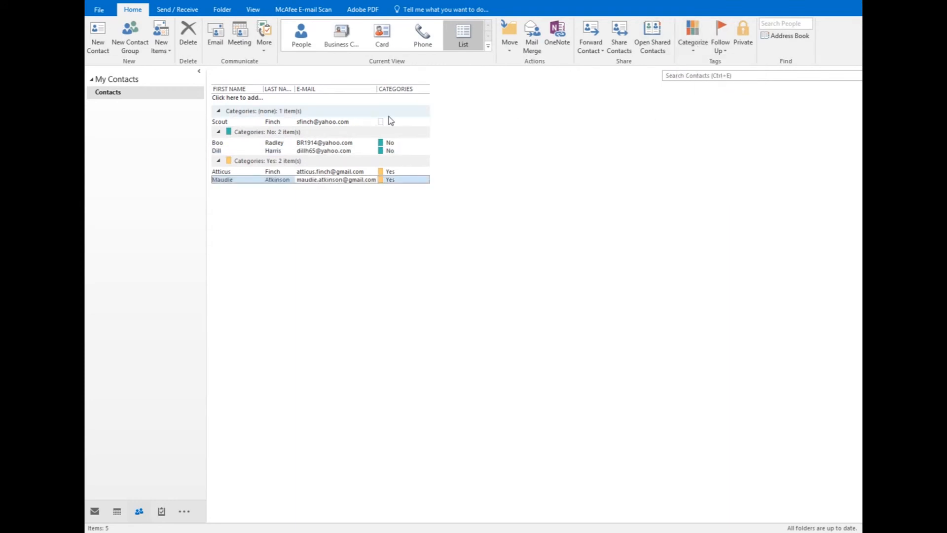
- Assign the No category to the last uncategorized contact
left_click(348, 123)
left_click(692, 45)
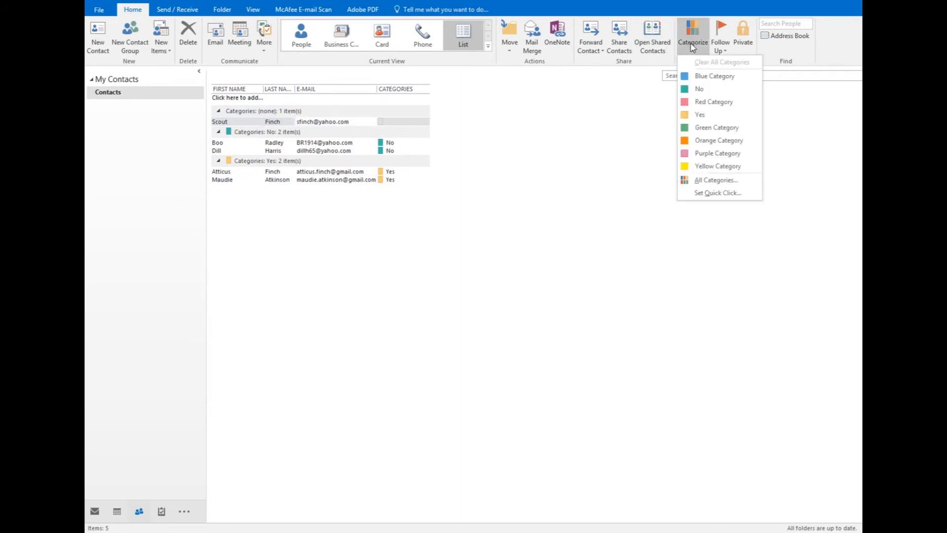
left_click(710, 92)
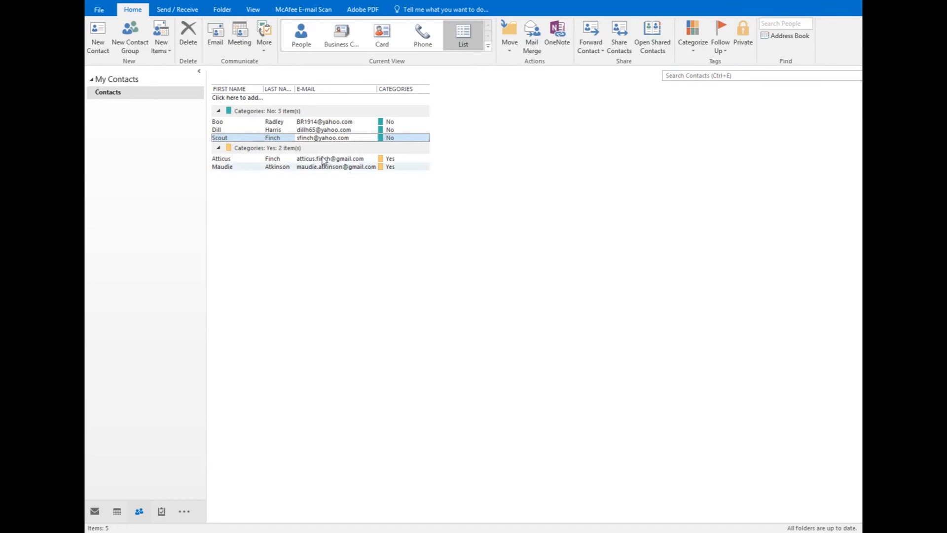
- Select all contacts across the No and Yes groups and copy them
left_click(338, 122)
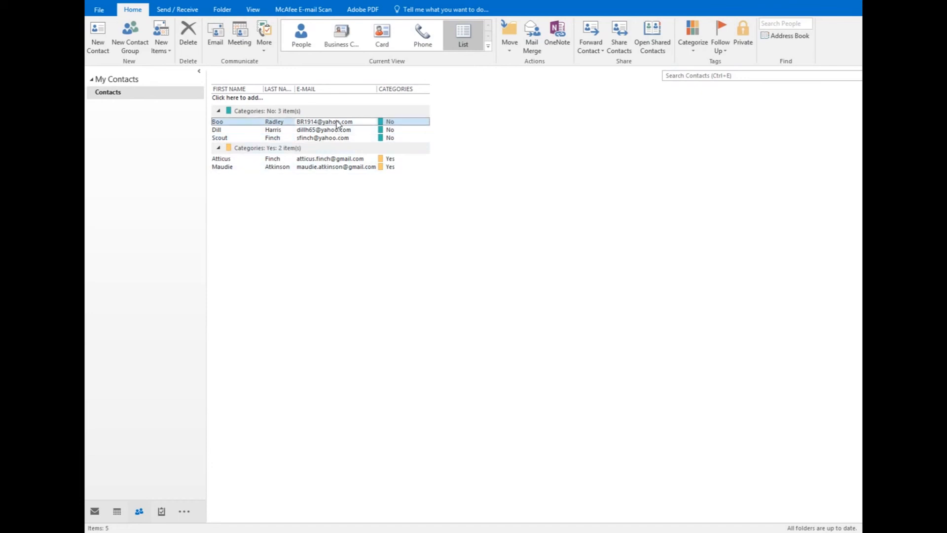
left_click(323, 168, "shift")
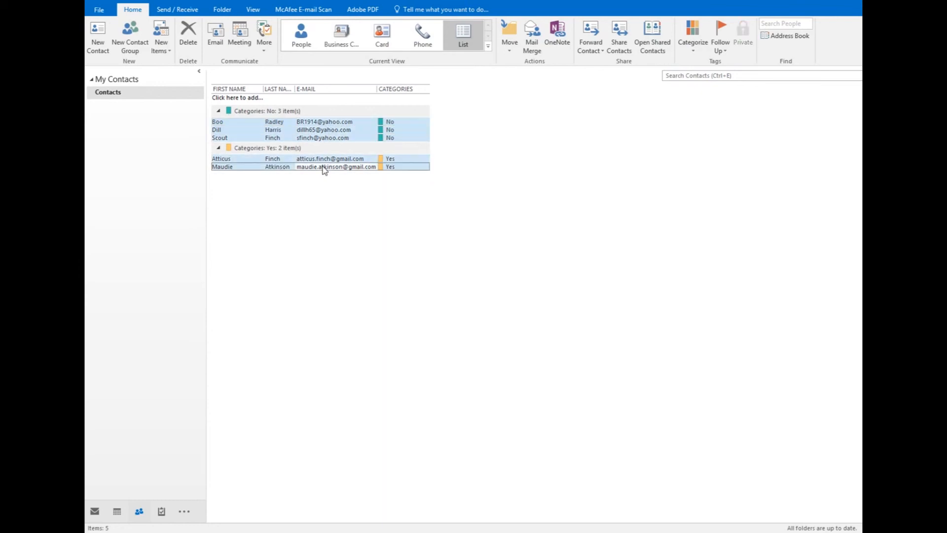
right_click(276, 163)
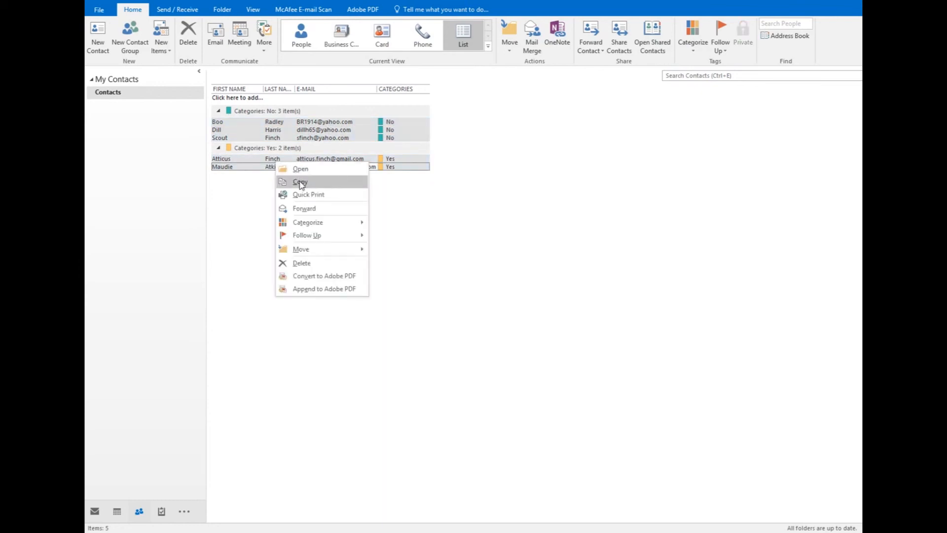
left_click(301, 183)
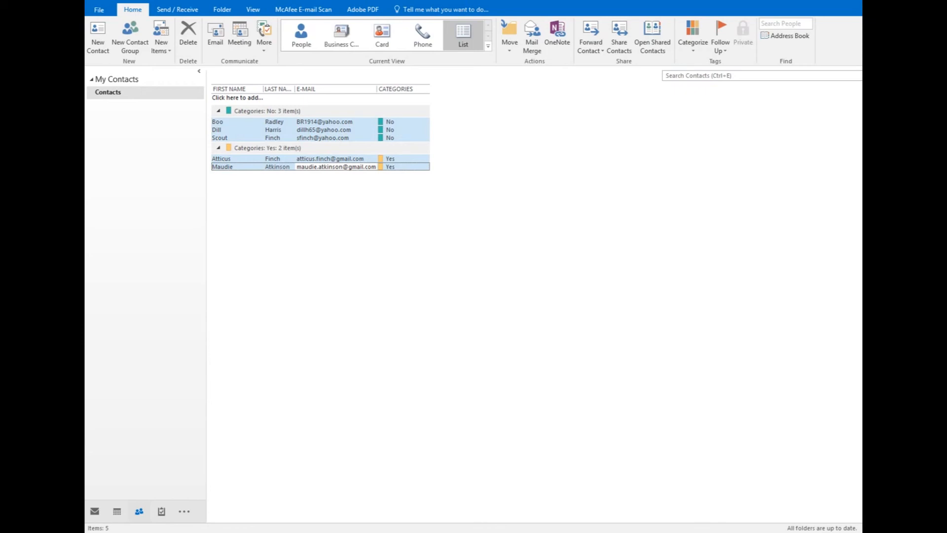
- Switch to the blank Excel workbook and paste the copied contacts into Sheet1 starting at cell A1, matching the destination formatting
key("alt+Tab")
left_click(115, 106)
right_click(115, 107)
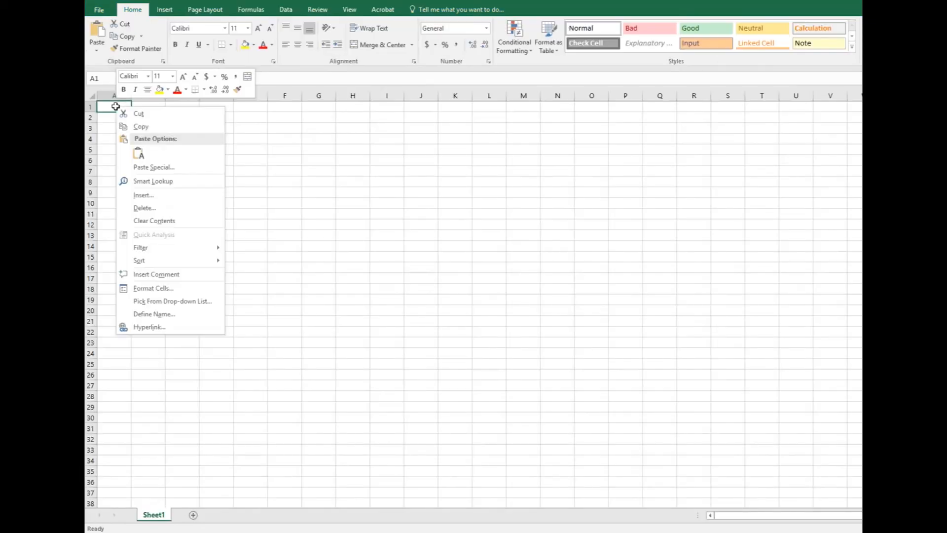
left_click(138, 154)
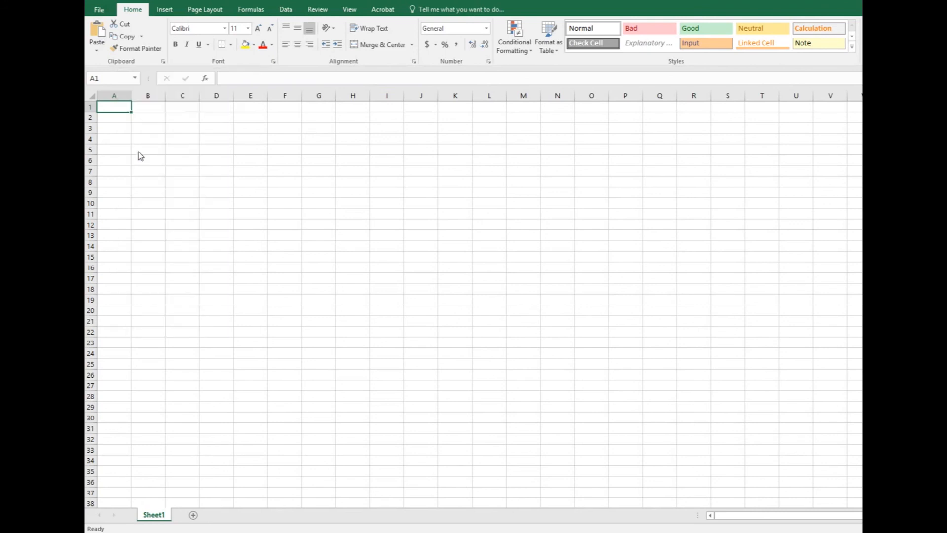
- Fit the widths of columns A to D to their contents
double_click(130, 95)
double_click(170, 95)
double_click(208, 95)
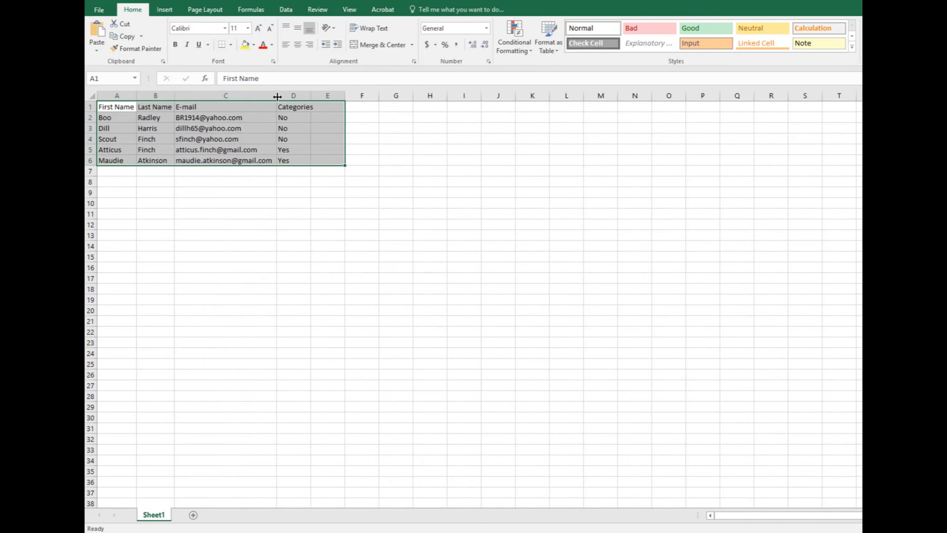
double_click(311, 95)
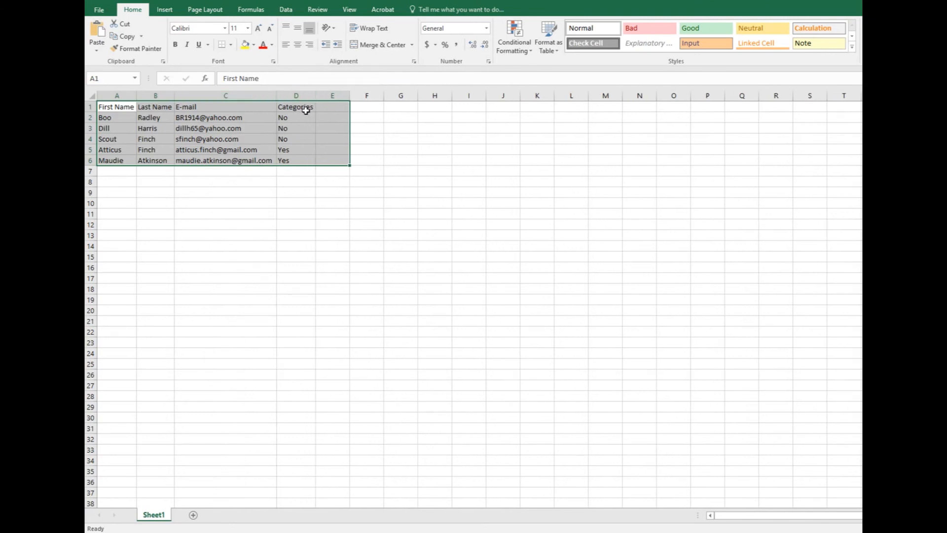
- Replace the Categories header in cell D1 with RSVP
double_click(306, 110)
left_click_drag(314, 107, 256, 109)
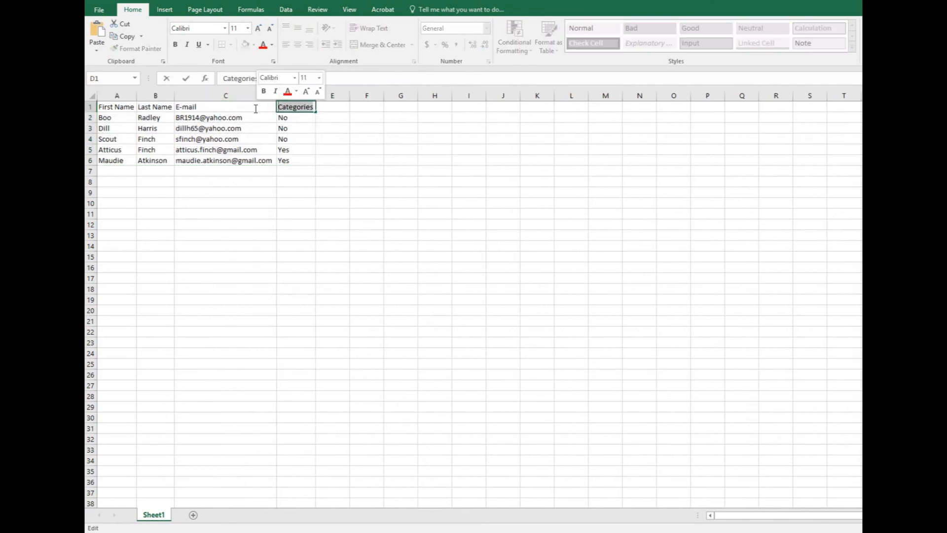
type("RSVP")
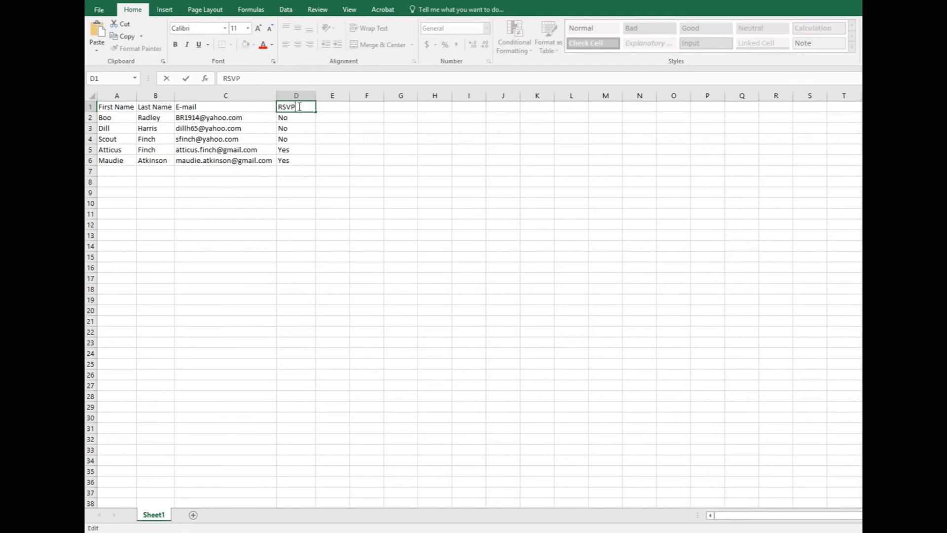
- Change the header text in cell D1 to Dues Paid
left_click_drag(298, 107, 262, 103)
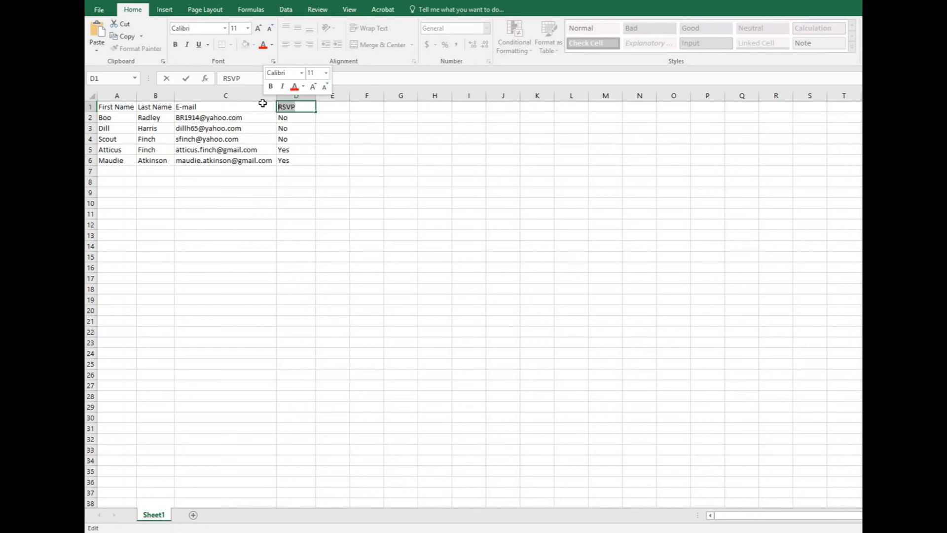
type("Dues")
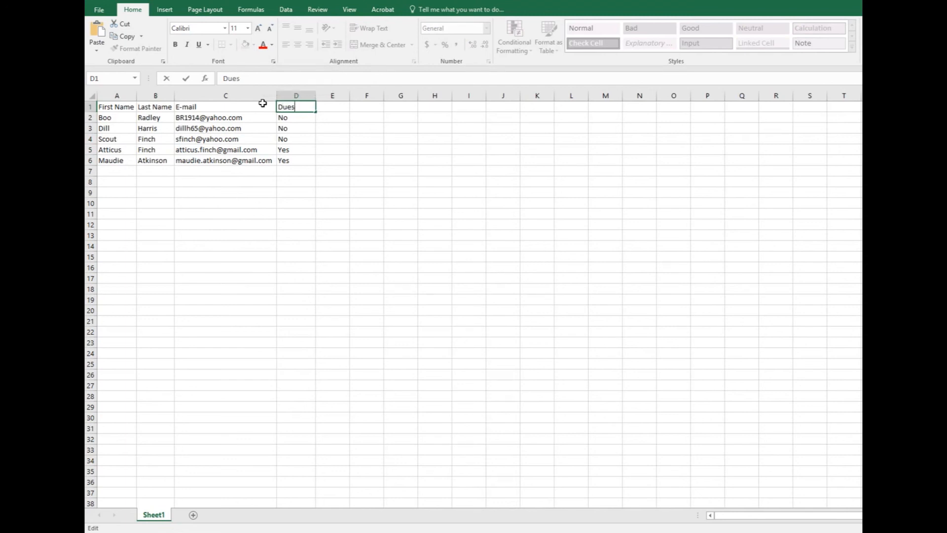
type(" Pa")
type("id")
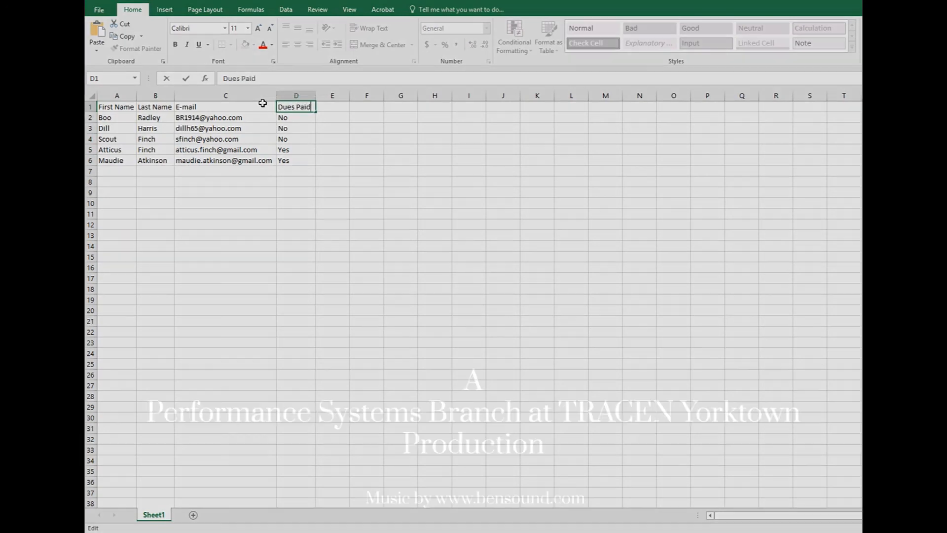